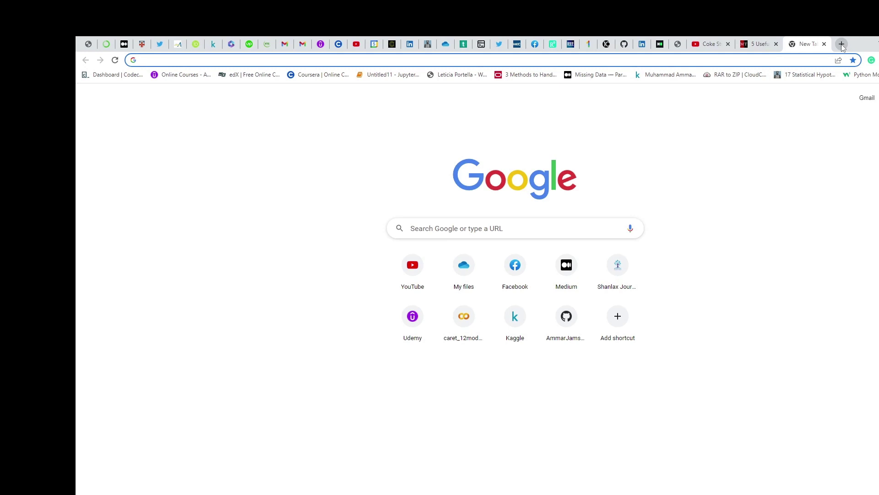
- Search the web for 'looker studio' in Chrome
type("looker studio")
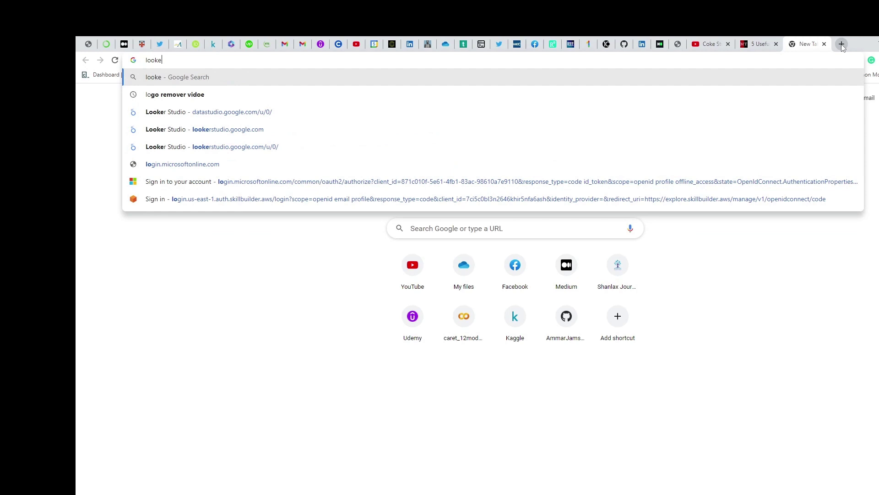
key("Return")
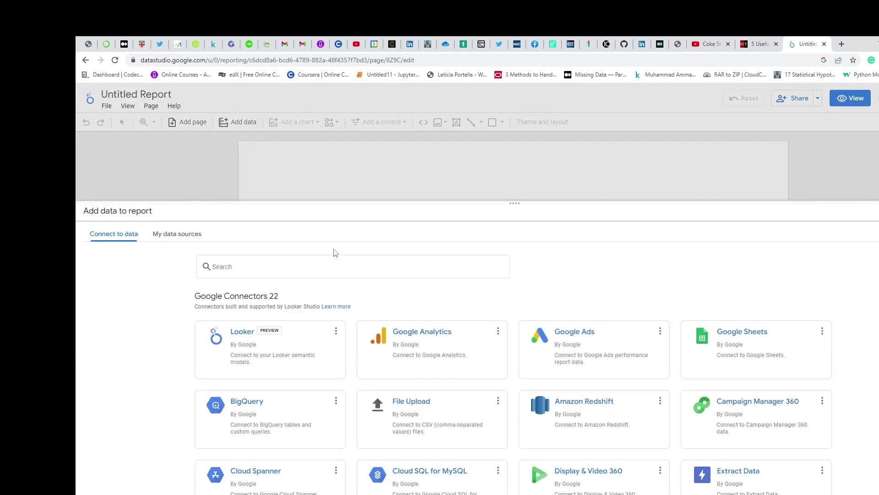
- Connect the blank report to YouTube Analytics using the second account's channel
scroll(503, 378, "down", 2)
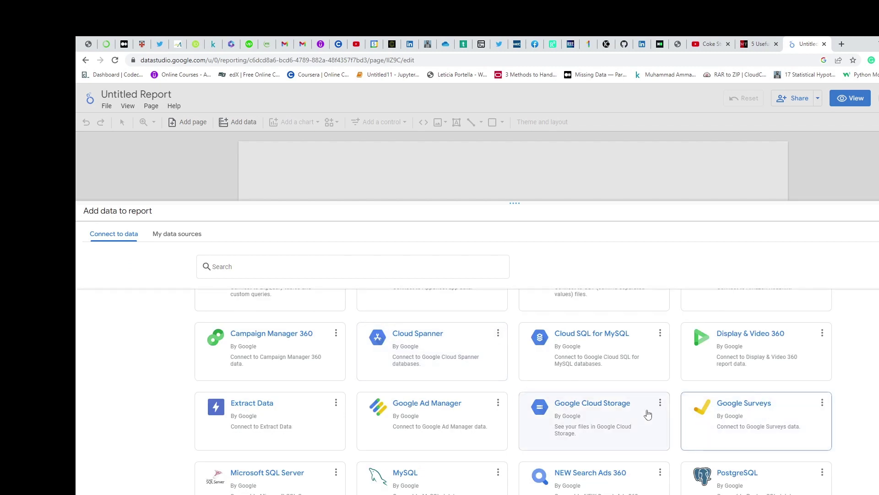
scroll(641, 414, "down", 3)
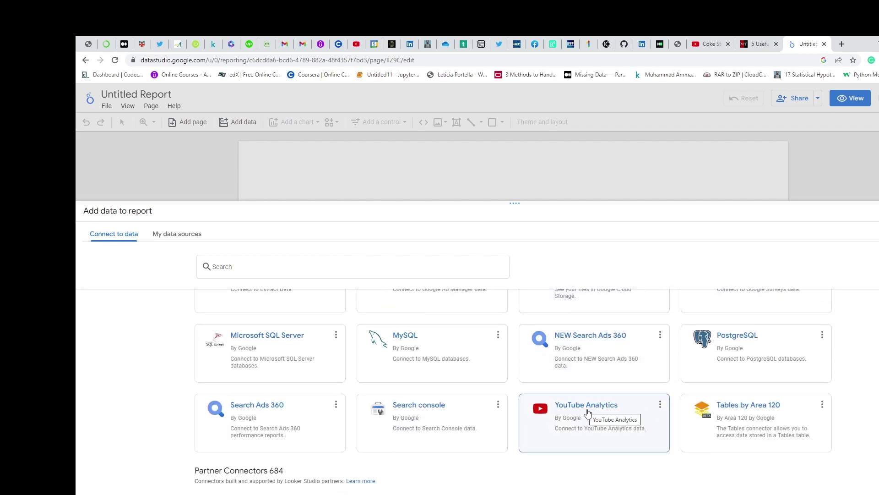
left_click(590, 410)
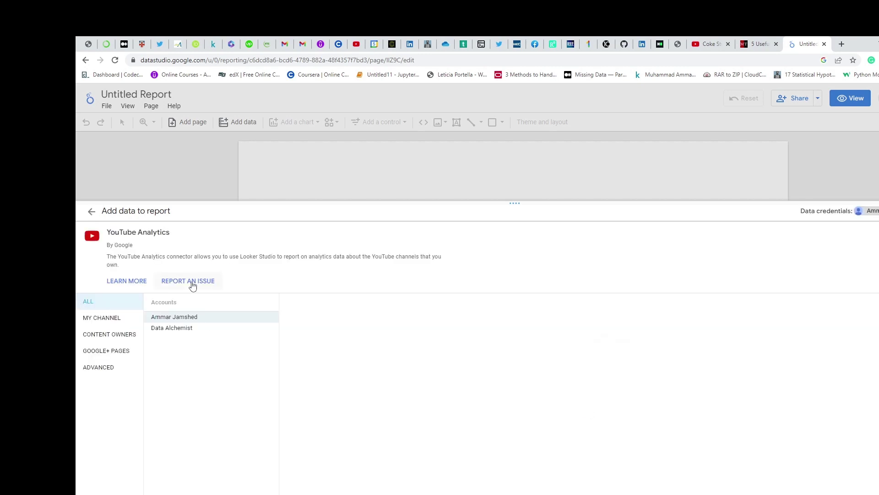
left_click(180, 327)
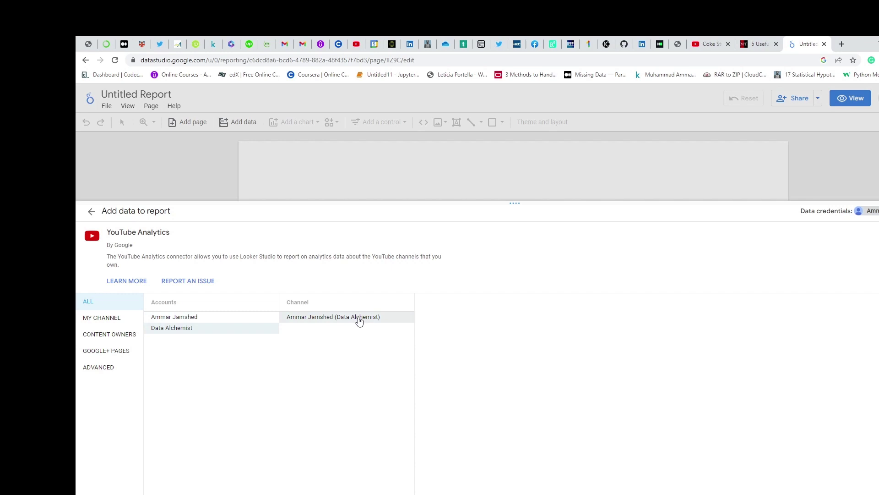
left_click(360, 318)
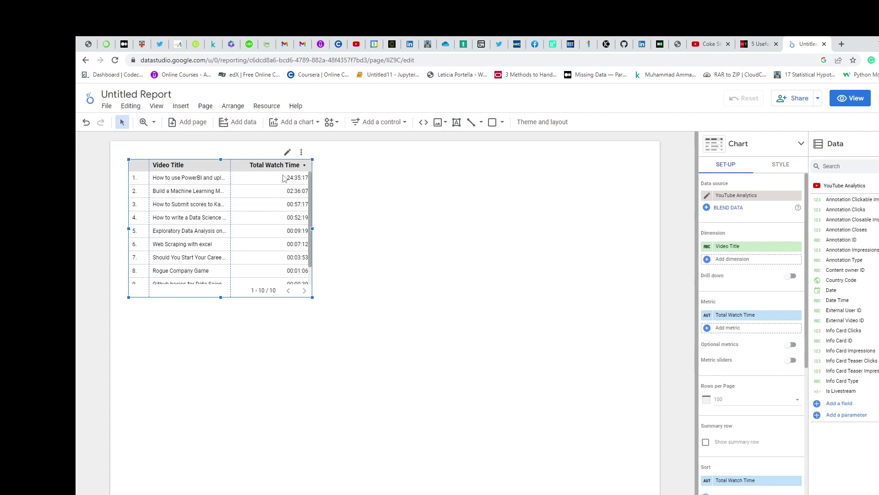
- Place a stacked area chart of daily watch time per video right of the table and widen it
left_click(278, 125)
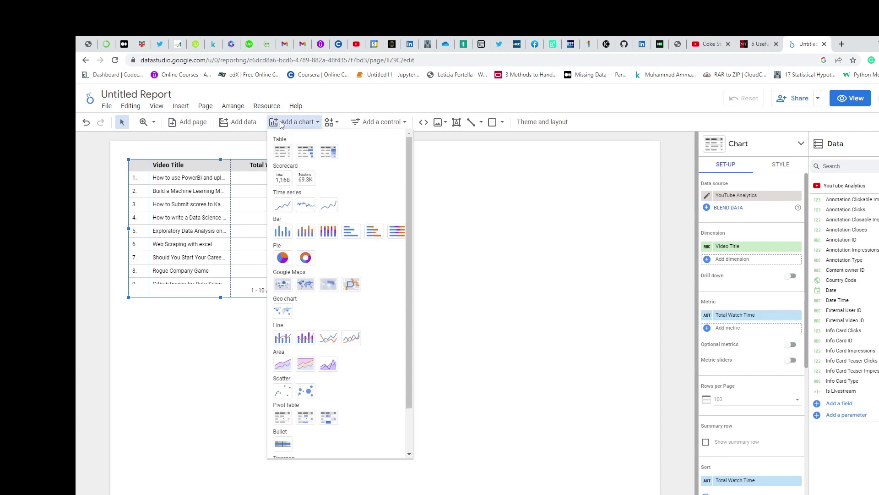
left_click(284, 368)
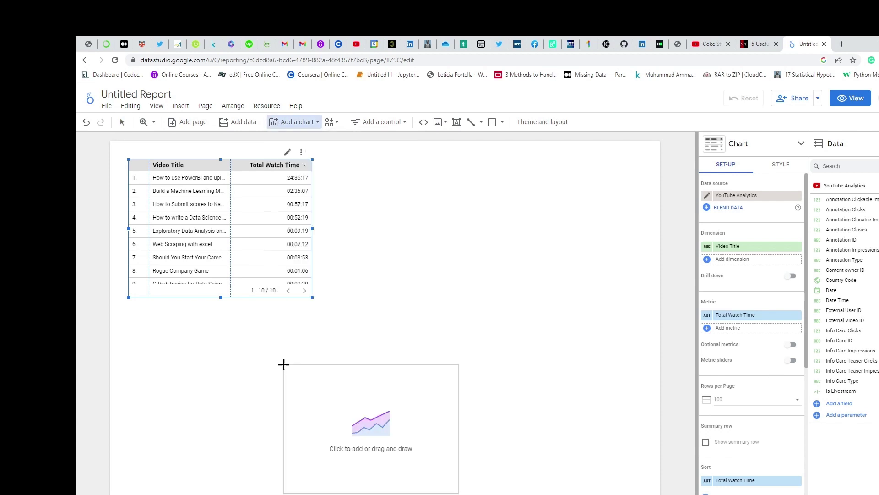
left_click(357, 173)
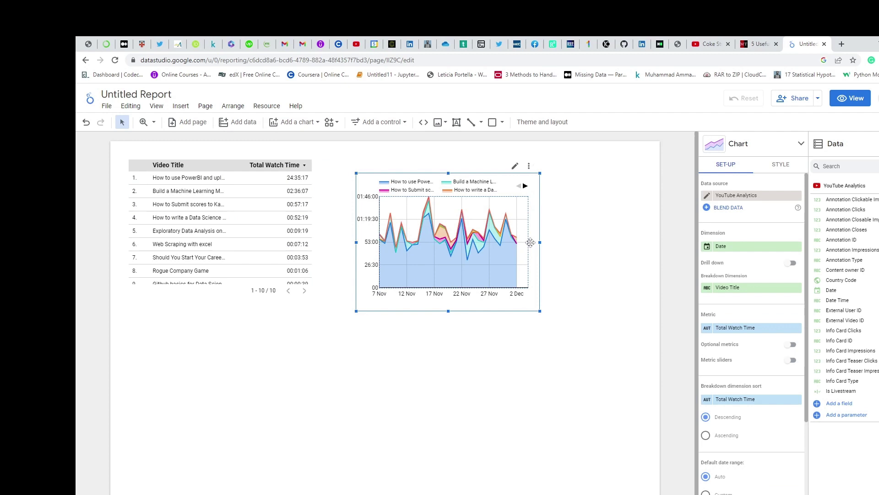
left_click_drag(540, 310, 618, 311)
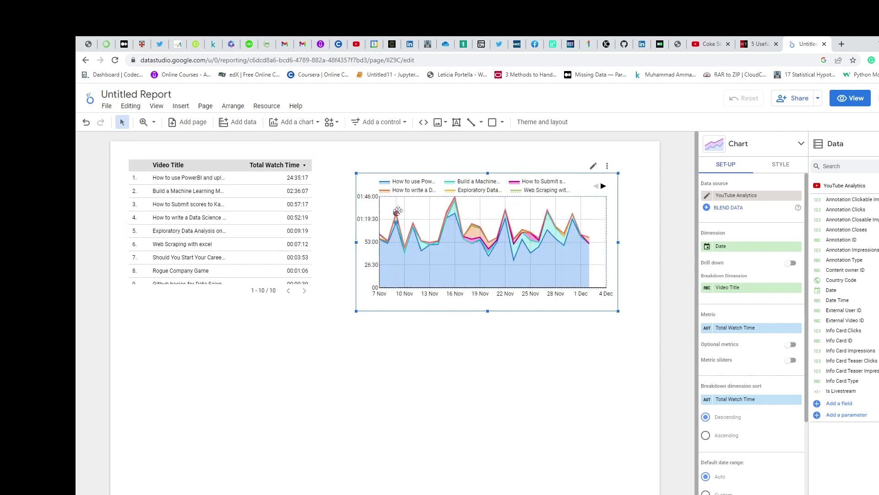
mouse_move(393, 238)
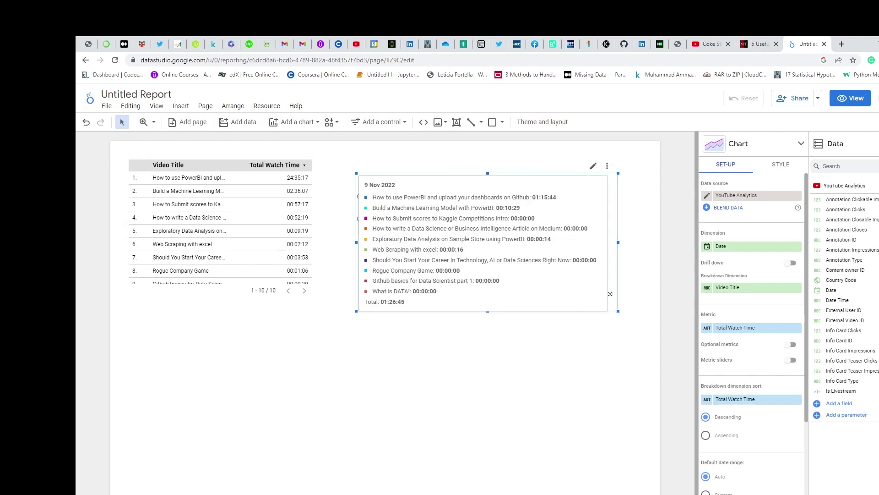
left_click(496, 148)
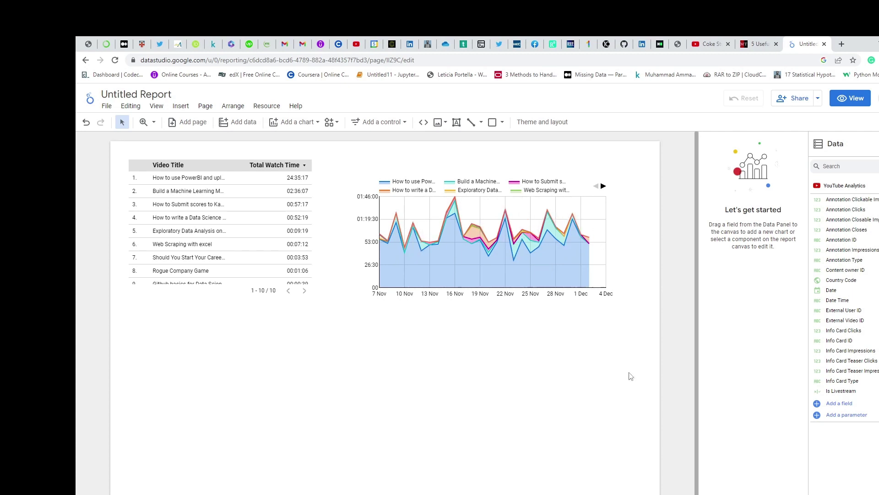
left_click(302, 128)
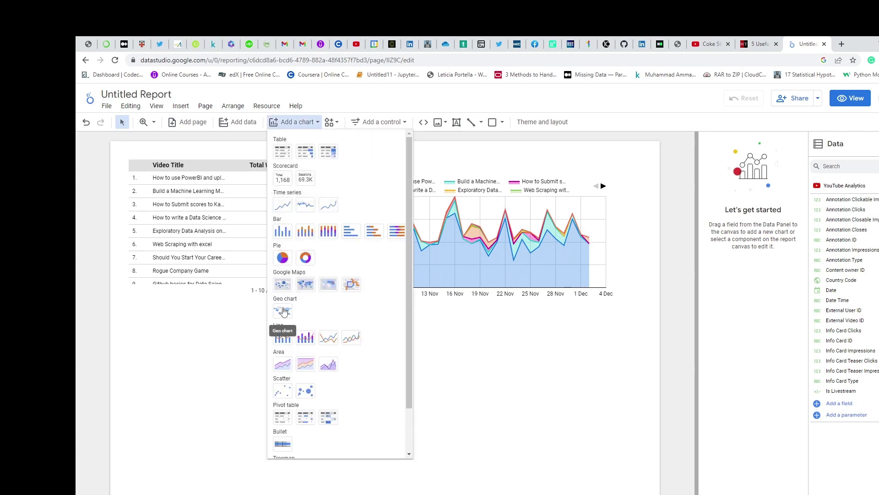
- Place a combo chart below the table with Country Code as its dimension
left_click(284, 337)
left_click(203, 320)
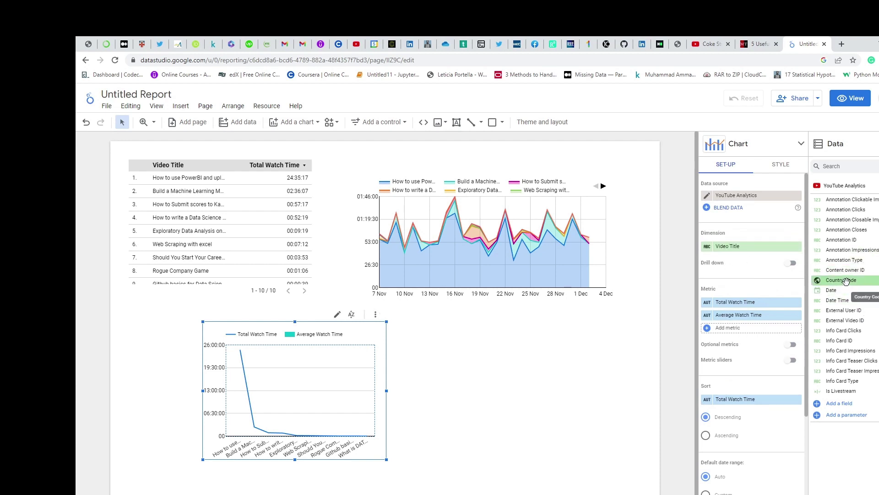
left_click_drag(846, 280, 742, 249)
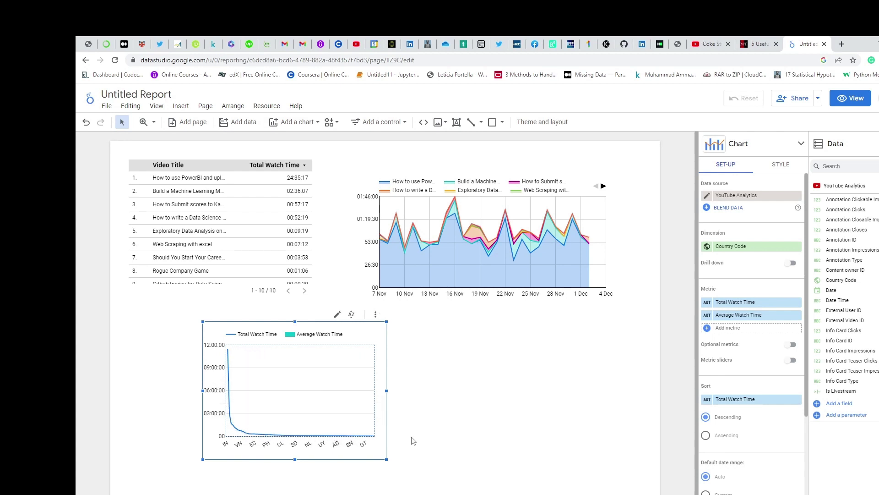
- Give the combo chart an Include filter keeping only rows where Is Subscribed is True
scroll(731, 439, "down", 4)
scroll(731, 450, "down", 2)
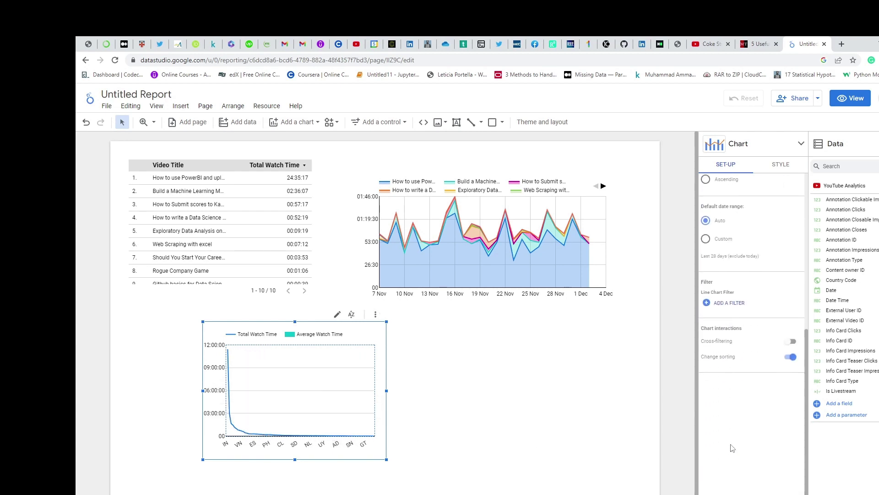
left_click(727, 303)
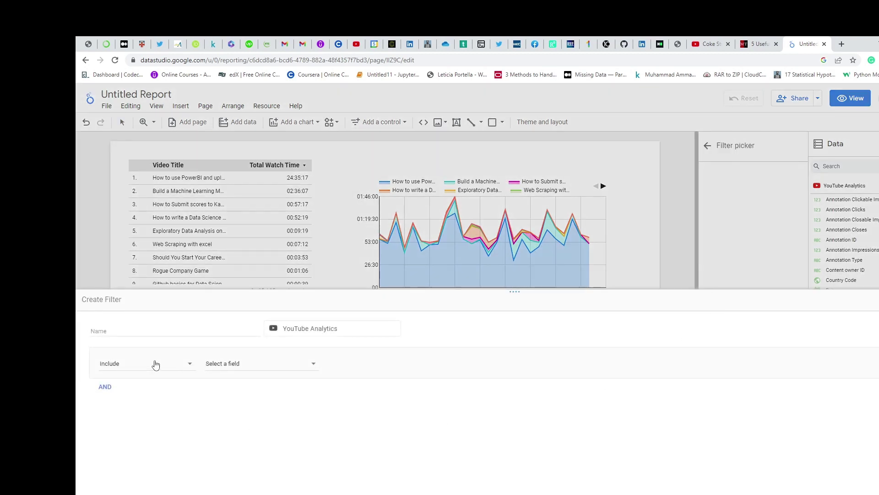
left_click(247, 365)
scroll(244, 430, "down", 5)
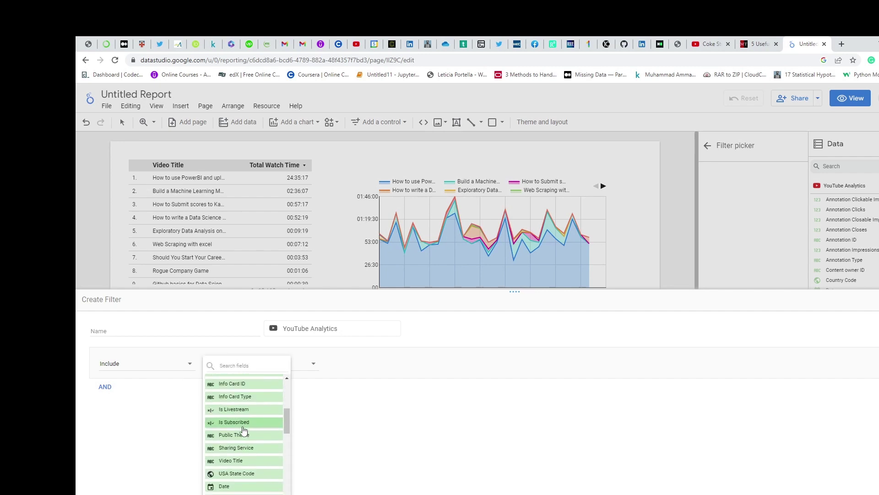
scroll(246, 448, "down", 4)
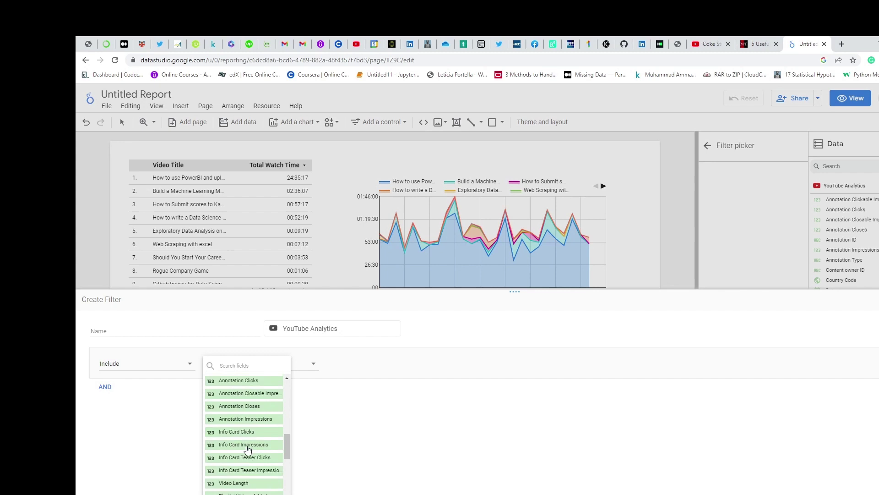
scroll(240, 431, "up", 2)
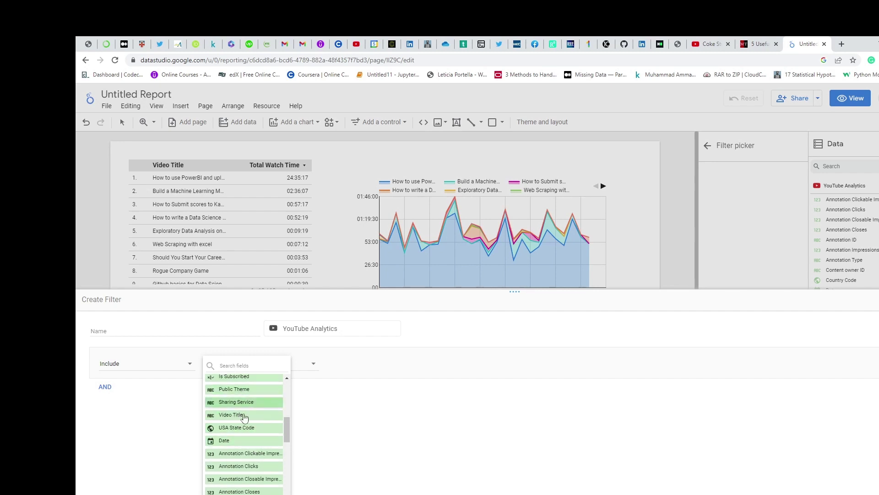
scroll(245, 466, "up", 3)
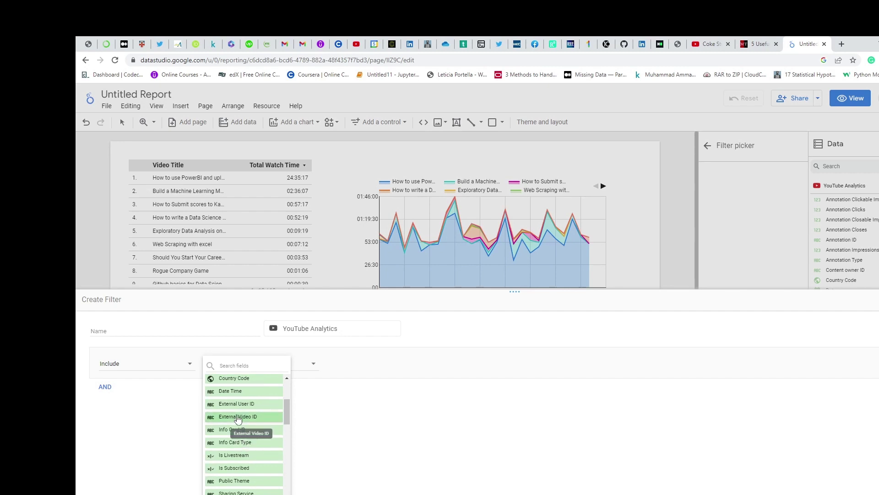
scroll(239, 418, "up", 1)
scroll(239, 451, "down", 2)
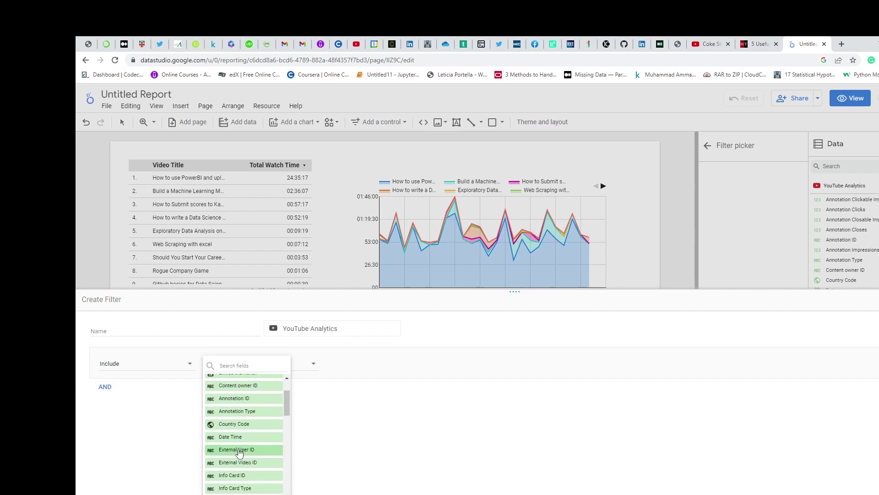
scroll(239, 452, "down", 2)
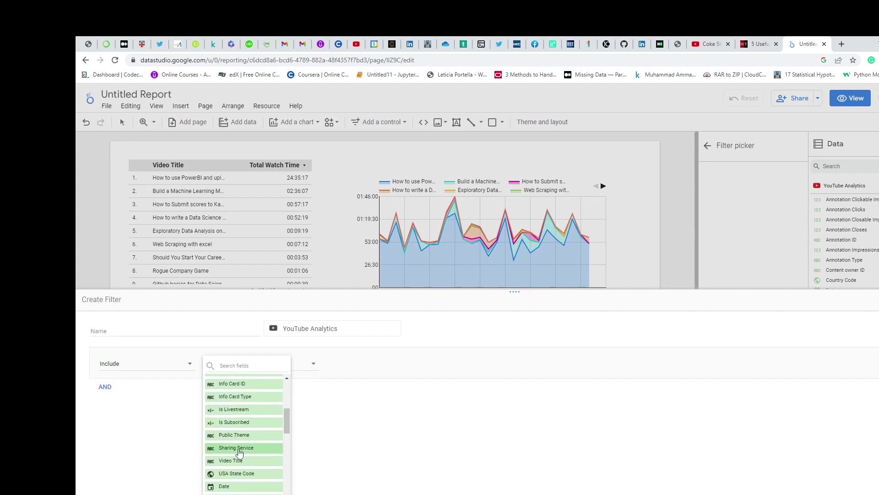
left_click(242, 422)
left_click(367, 364)
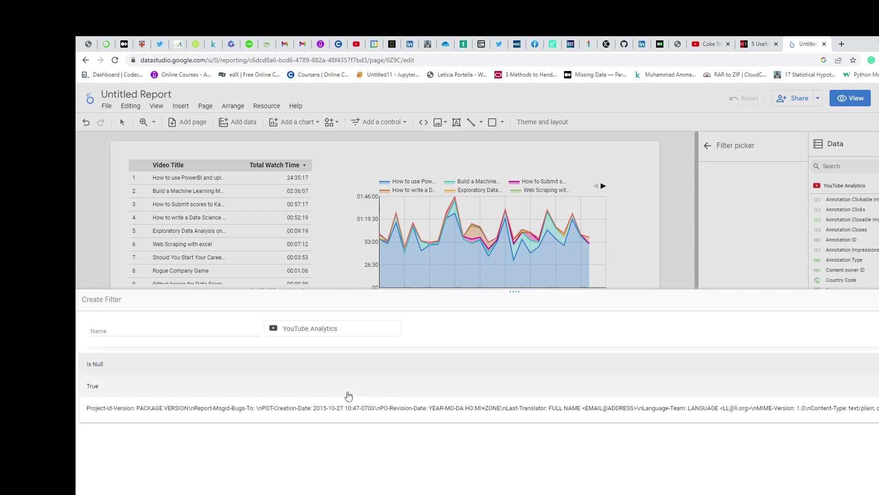
left_click(216, 389)
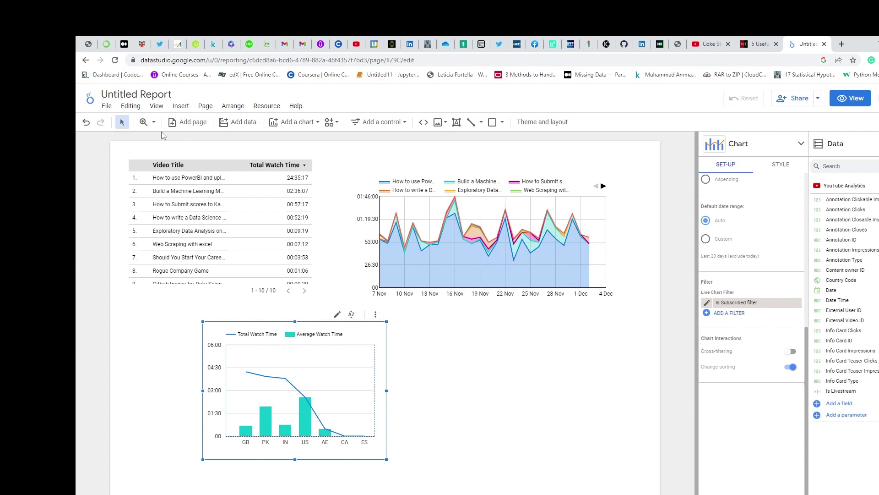
- Title the report 'Youtube Channel Metrics', keeping the lowercase 't' spelling of Youtube
left_click(154, 96)
type("U")
type("outube Chann")
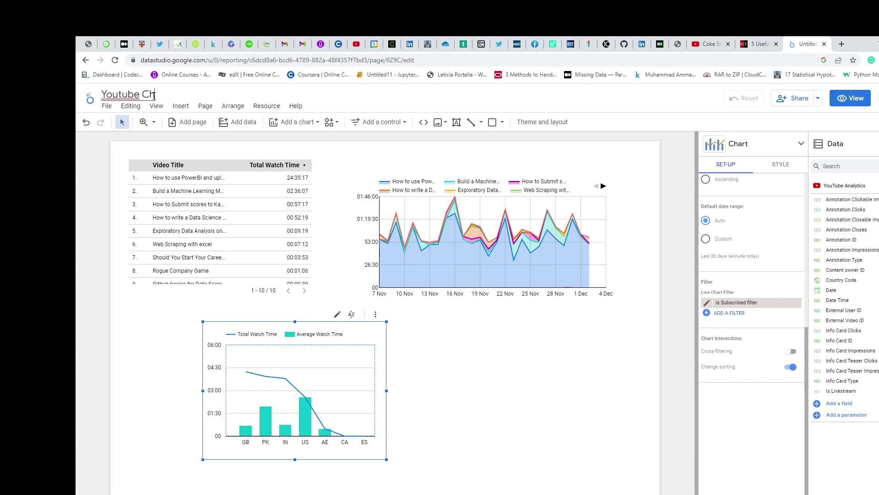
type("el Metrics")
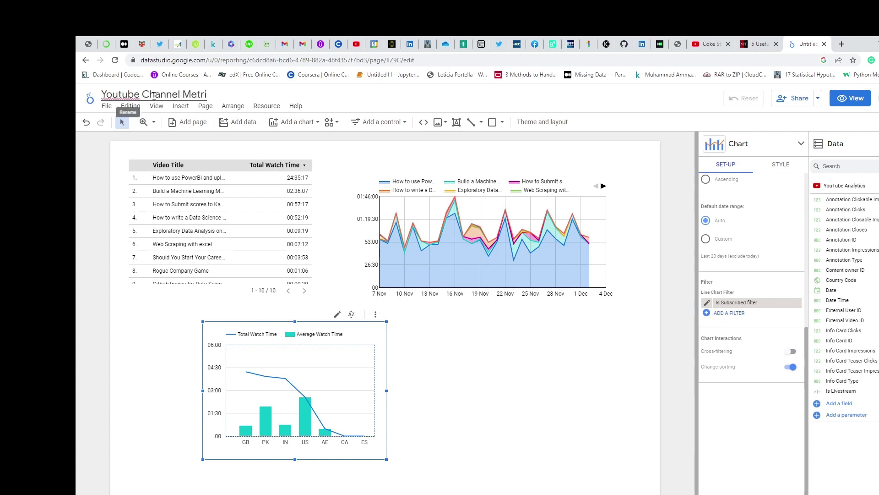
right_click(112, 95)
left_click(109, 92)
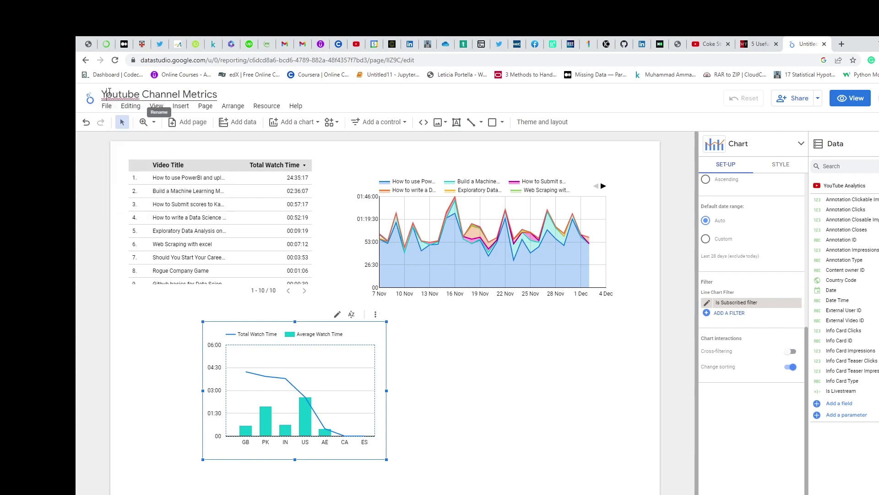
double_click(121, 94)
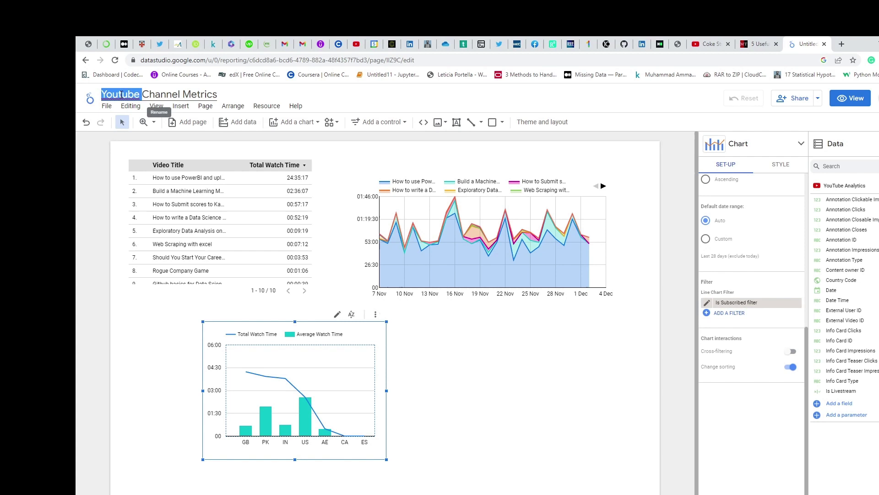
type("YouTube")
key("ctrl+z")
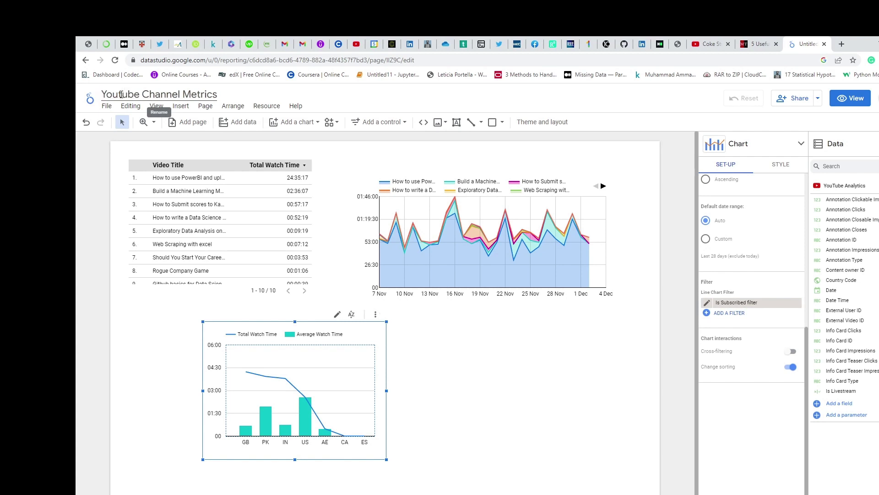
left_click(568, 388)
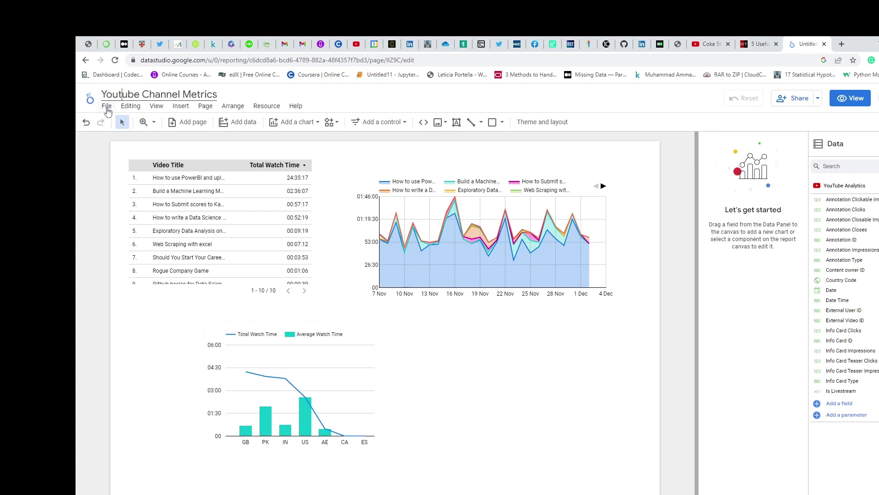
- Review the report's sharing settings without changes, then return to the Looker Studio home page
left_click(107, 107)
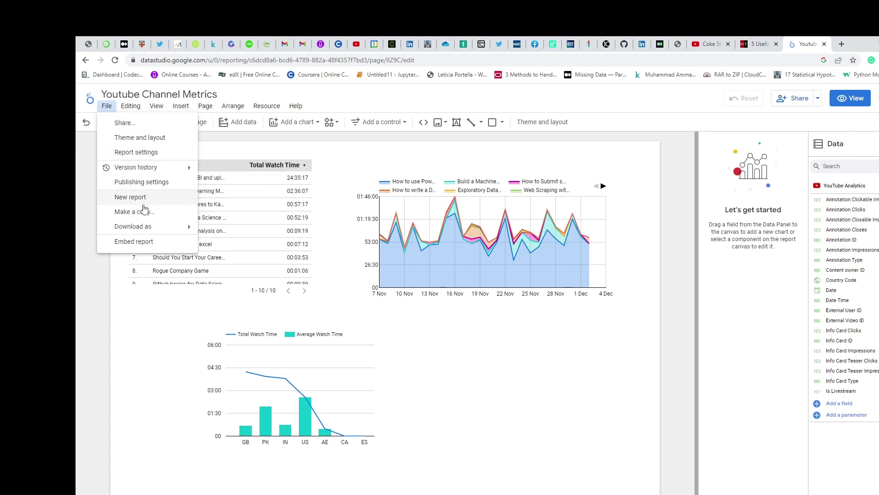
left_click(136, 123)
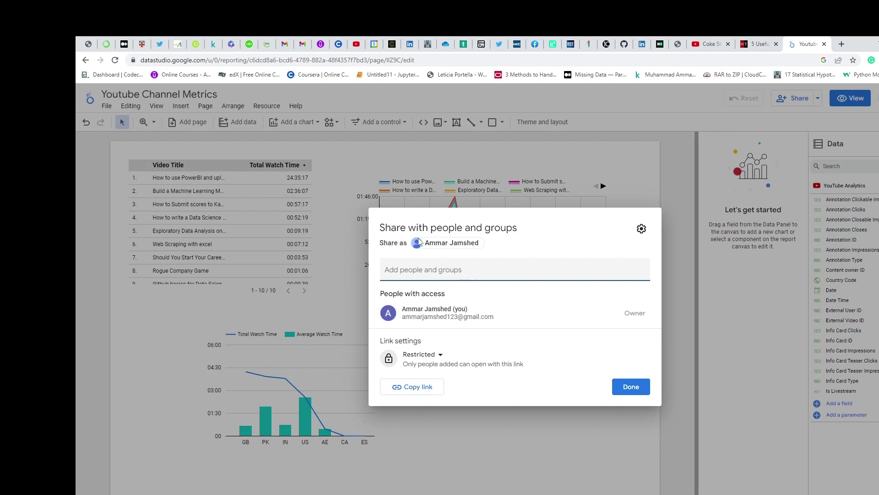
left_click(631, 388)
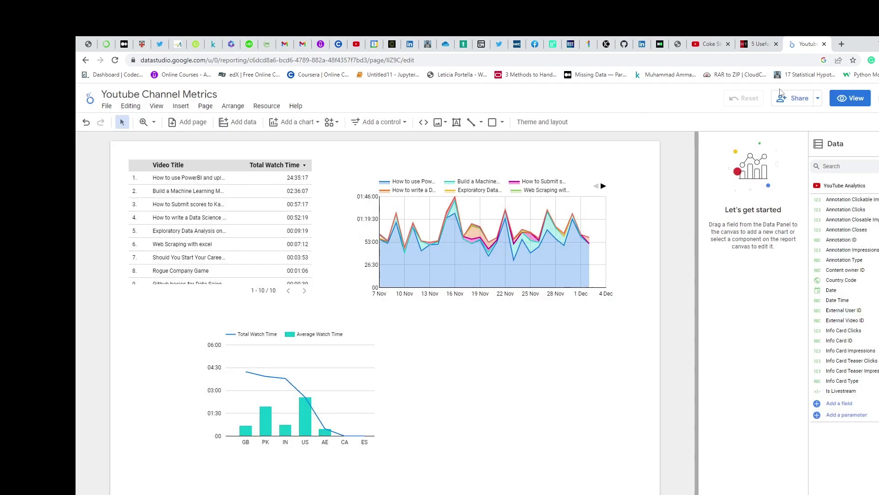
left_click(88, 101)
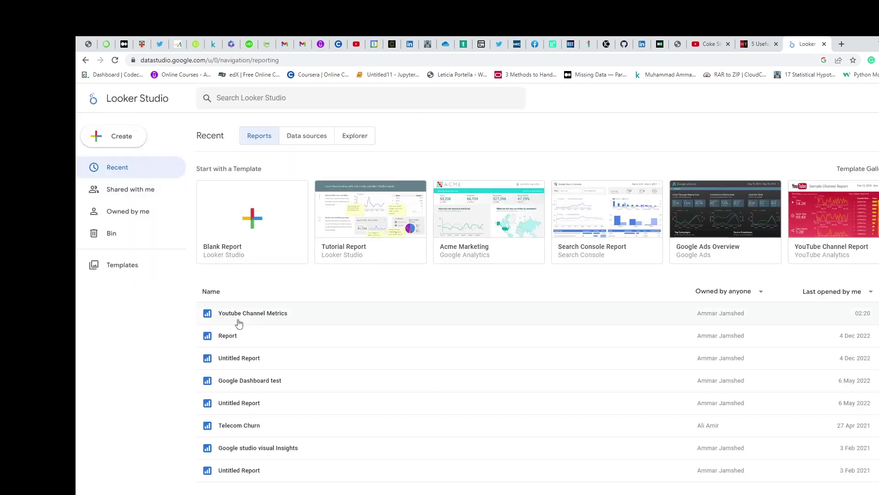